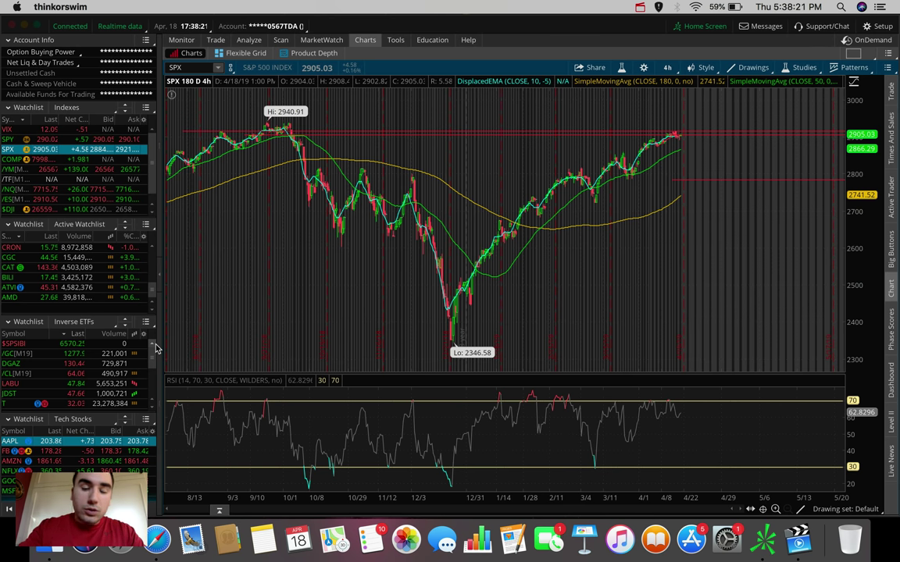
Chart the Dow ($DJI), then /NQ futures on 1 D : 1m bars
left_click(16, 209)
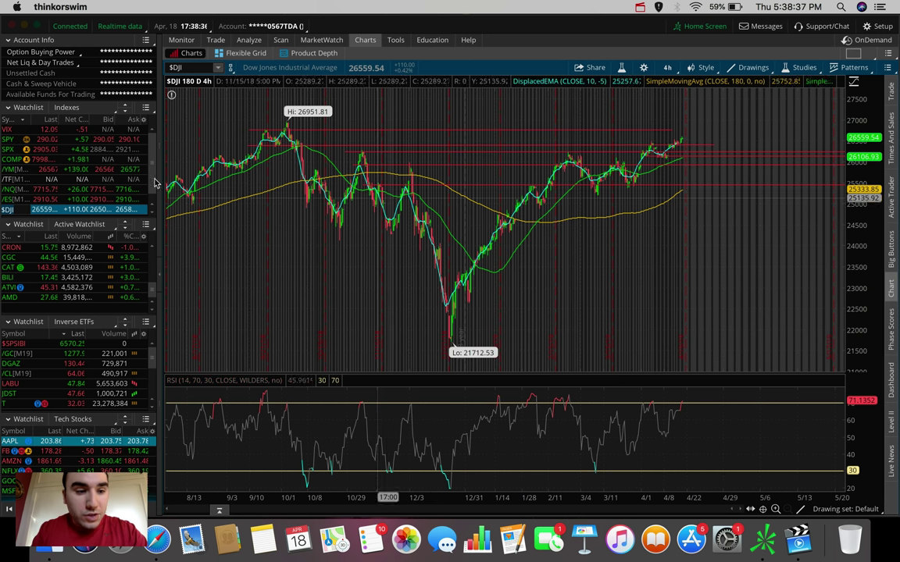
left_click(16, 189)
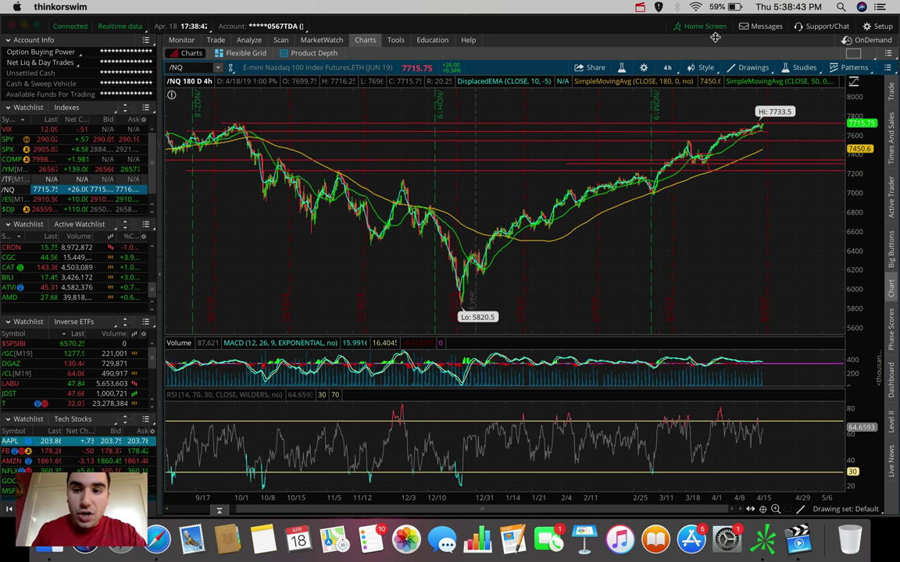
left_click(666, 67)
left_click(567, 117)
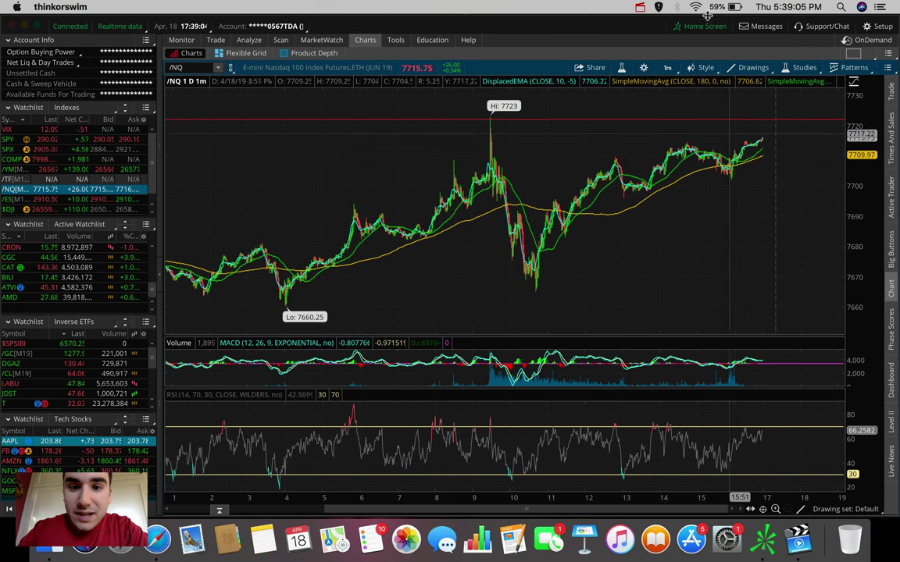
Return /NQ to 180 D : 4h, zoom into March–April, then switch back to SPX
left_click(665, 67)
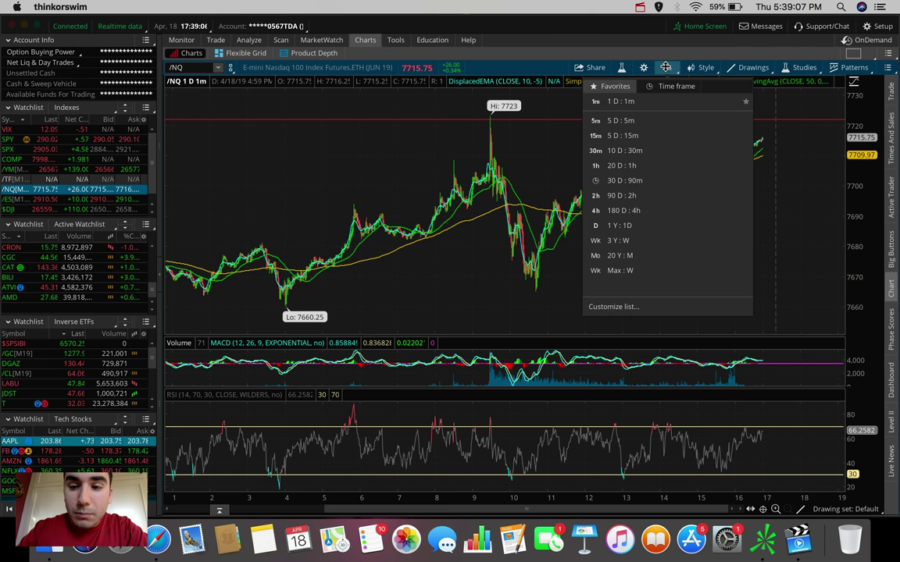
left_click(648, 210)
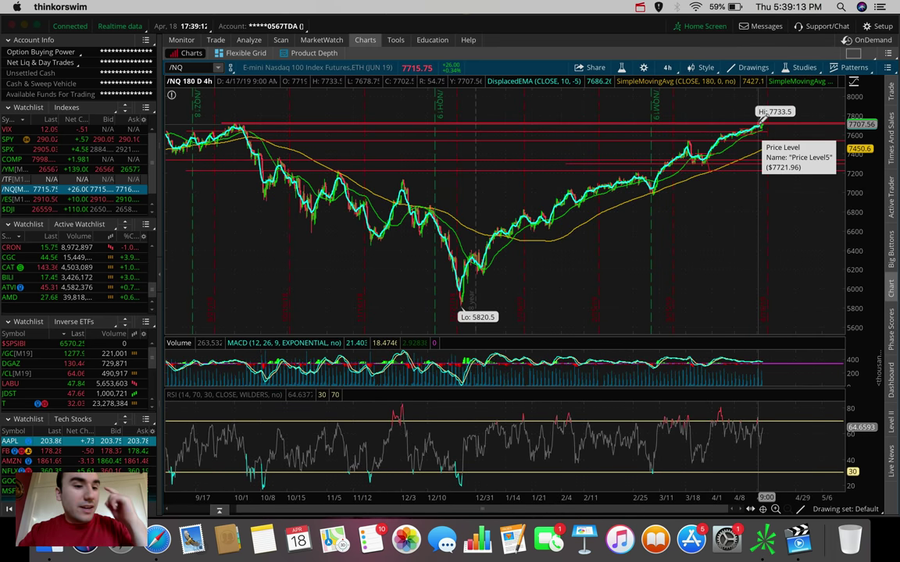
scroll(762, 117, "up", 5)
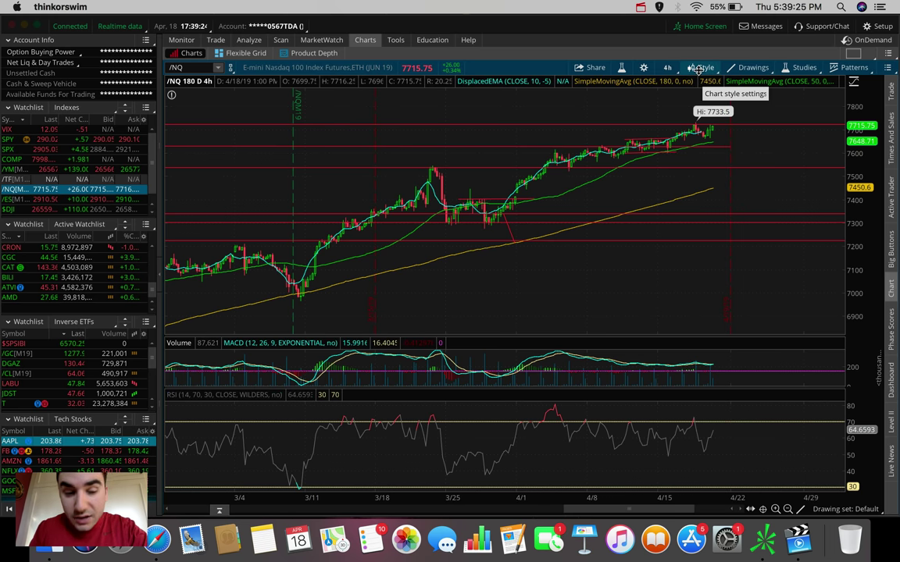
key("Up")
key("Up")
key("Up")
key("Up")
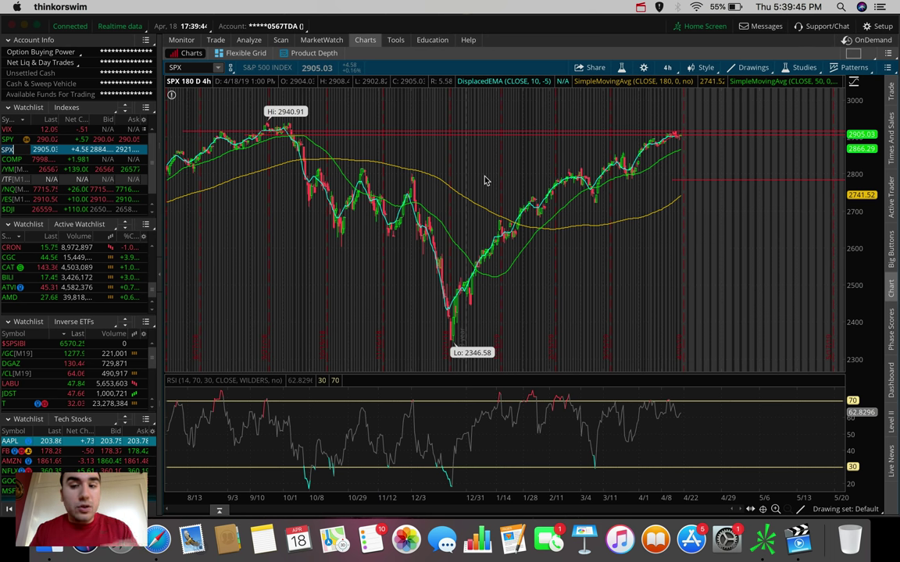
Open the SPX time-frame list, close it unchanged, then reopen it
left_click(670, 68)
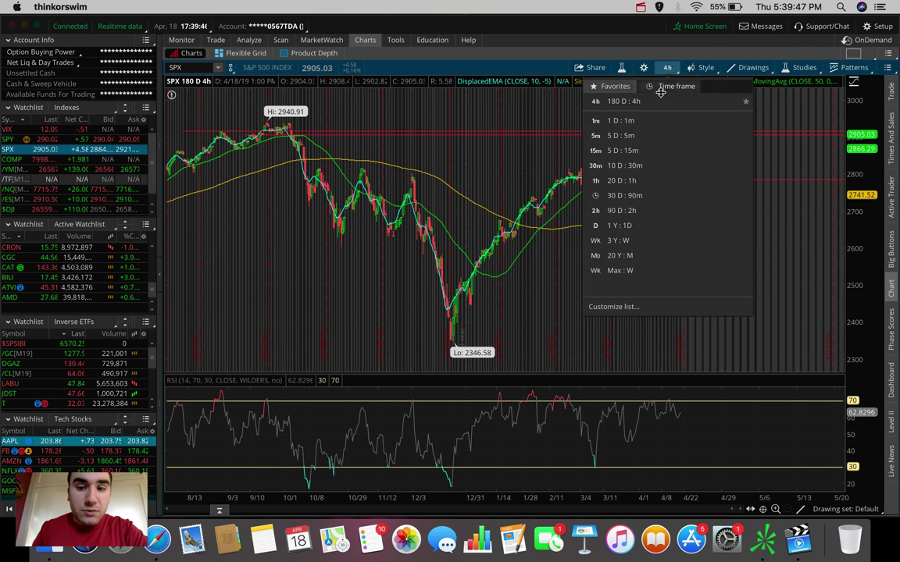
left_click(803, 162)
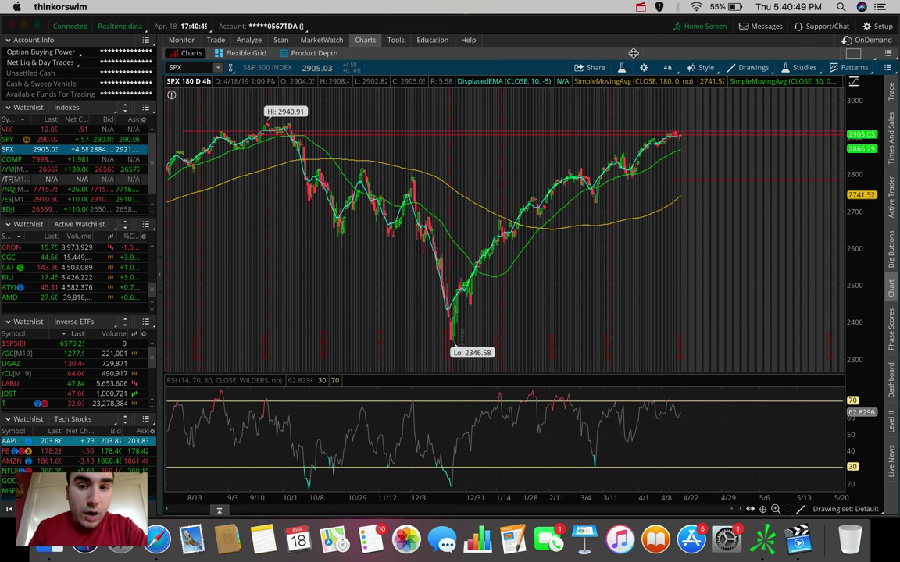
left_click(669, 68)
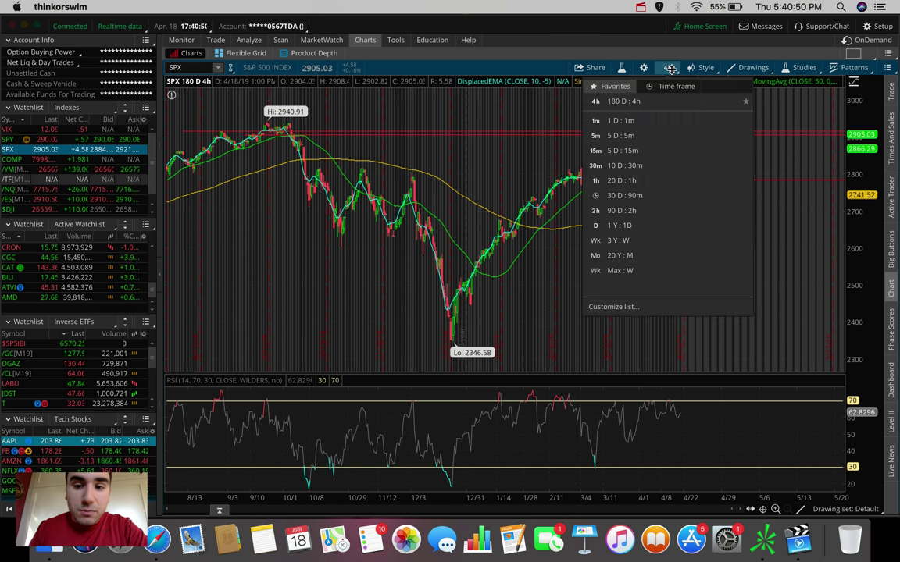
Show SPX on 5 D : 5m bars and mark a price level at about 2905
left_click(669, 137)
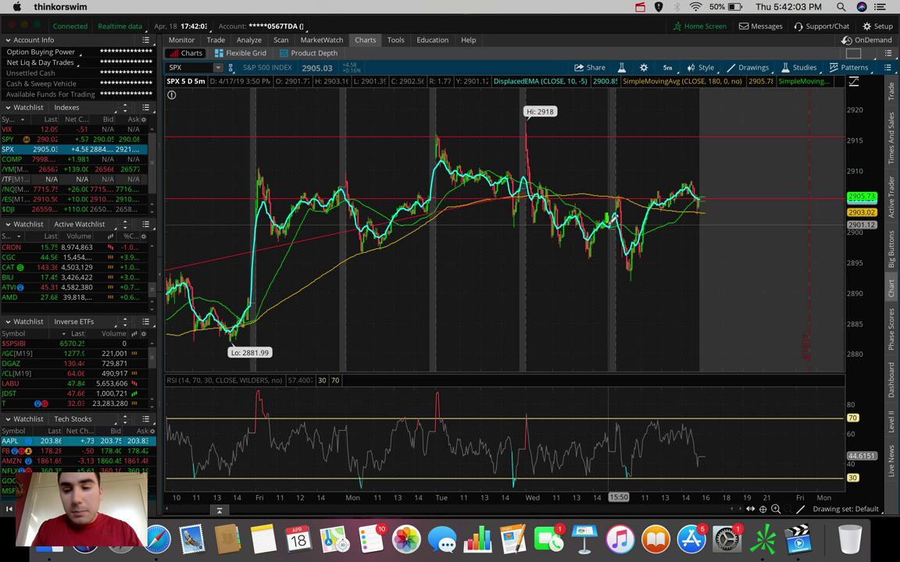
left_click(701, 199)
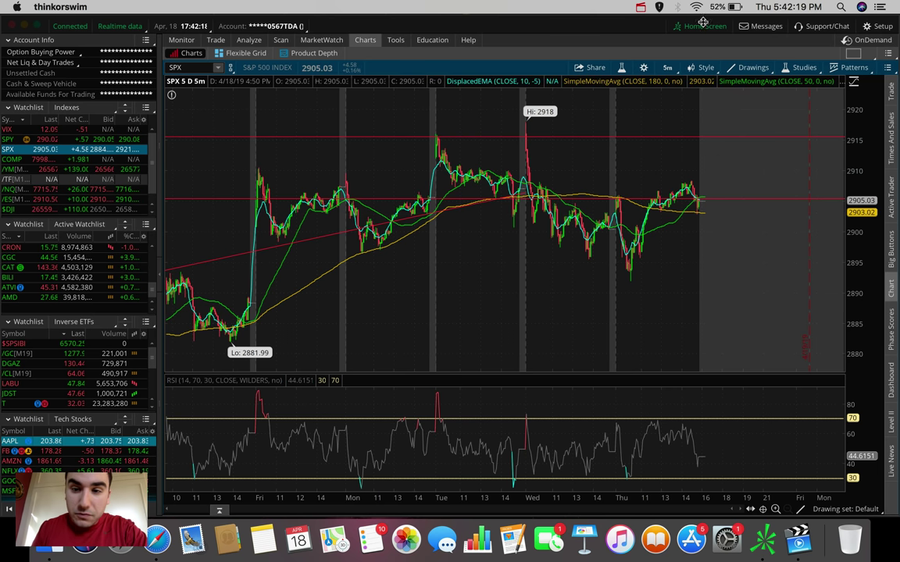
left_click(665, 68)
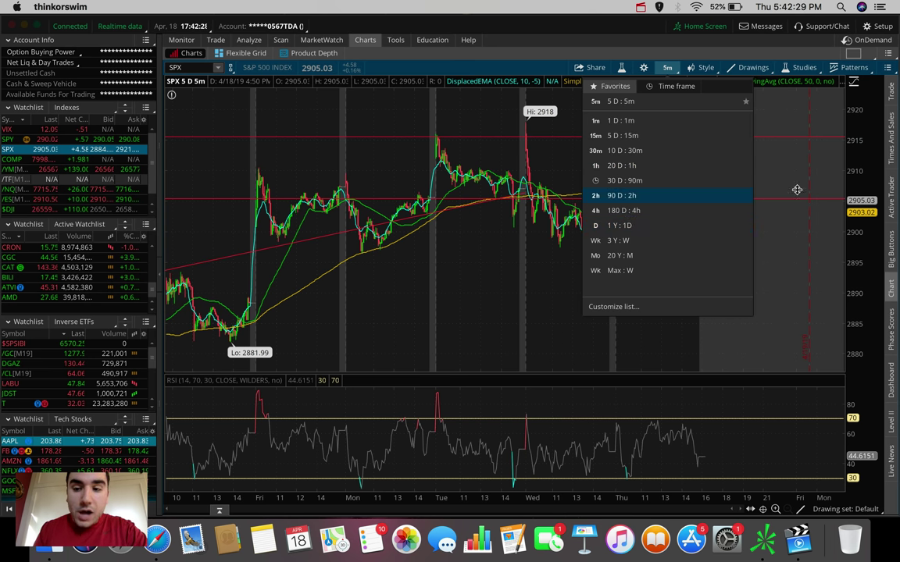
left_click(625, 211)
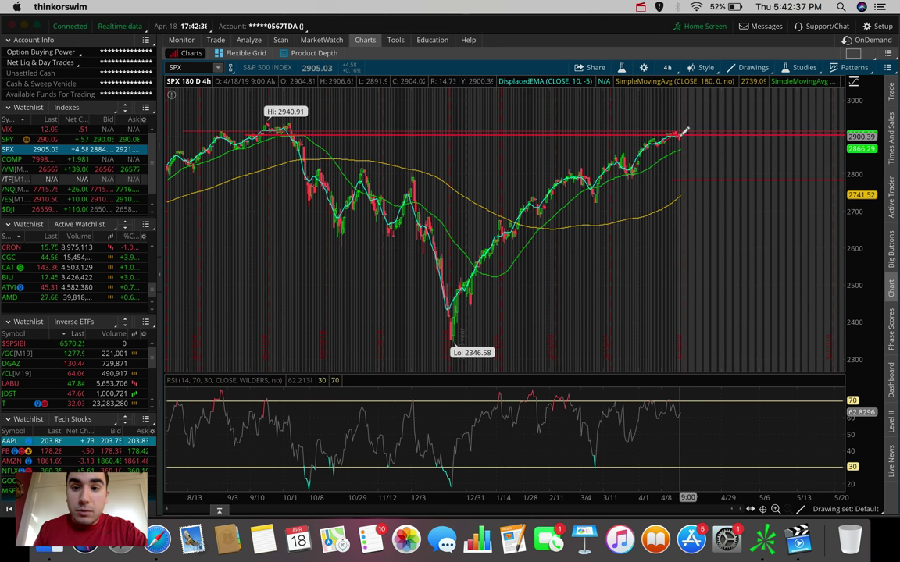
left_click(668, 69)
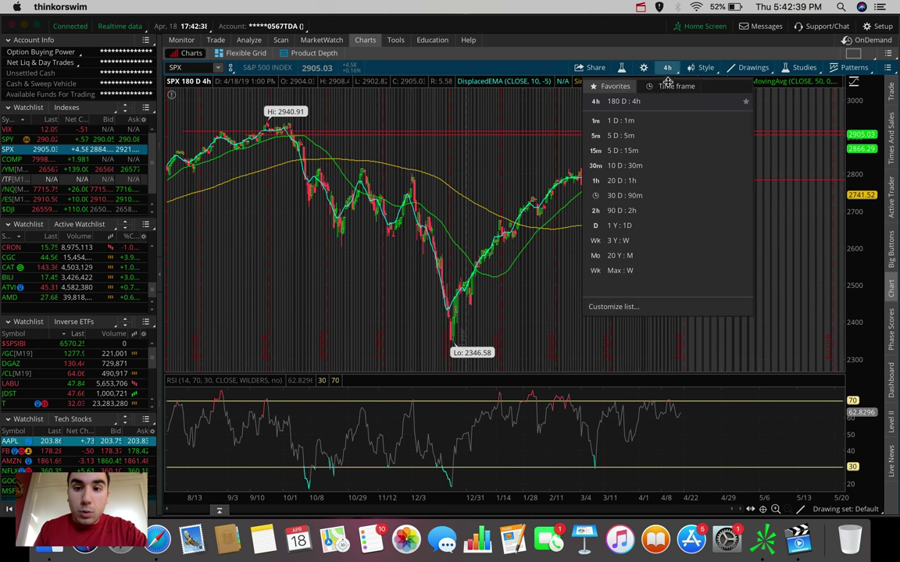
left_click(647, 131)
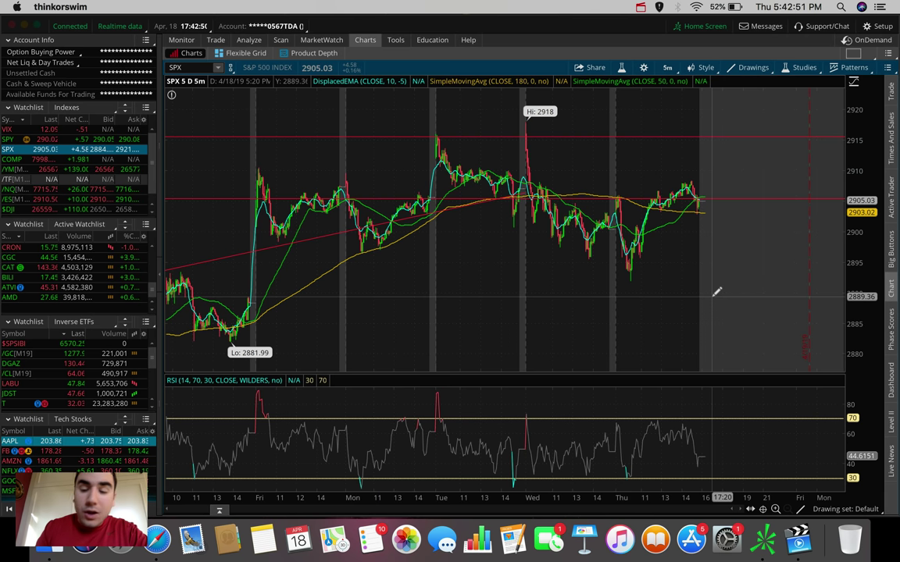
left_click(668, 67)
left_click(624, 210)
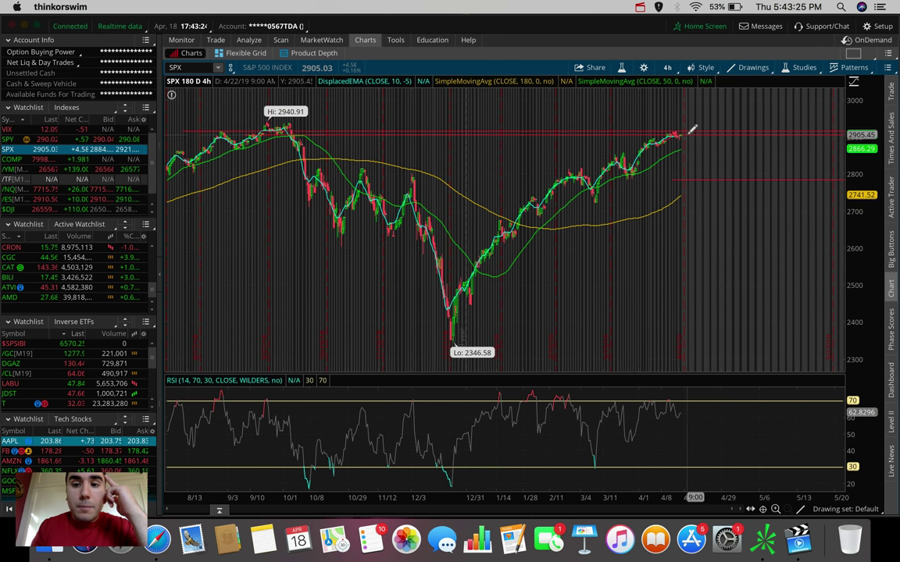
mouse_move(687, 127)
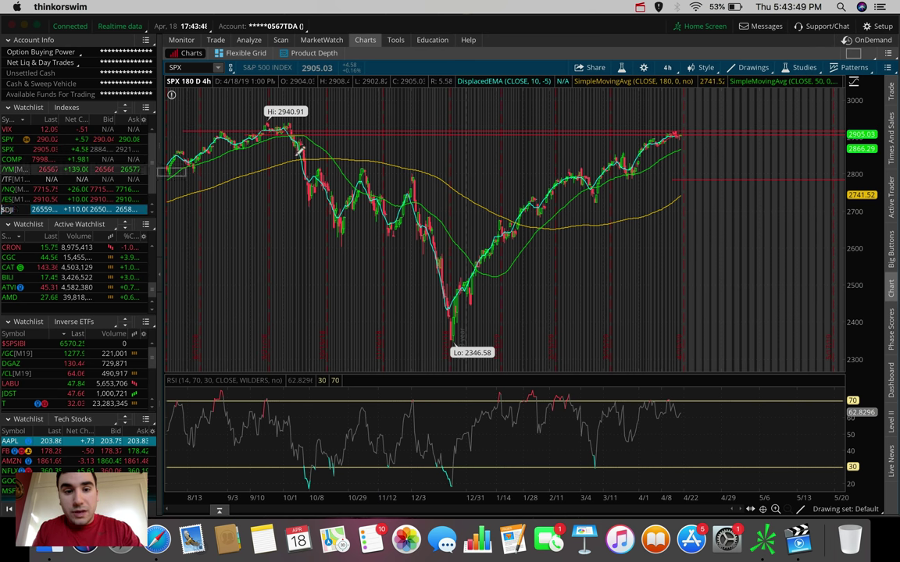
Chart the Dow ($DJI) on 5 D : 5m bars
left_click(9, 209)
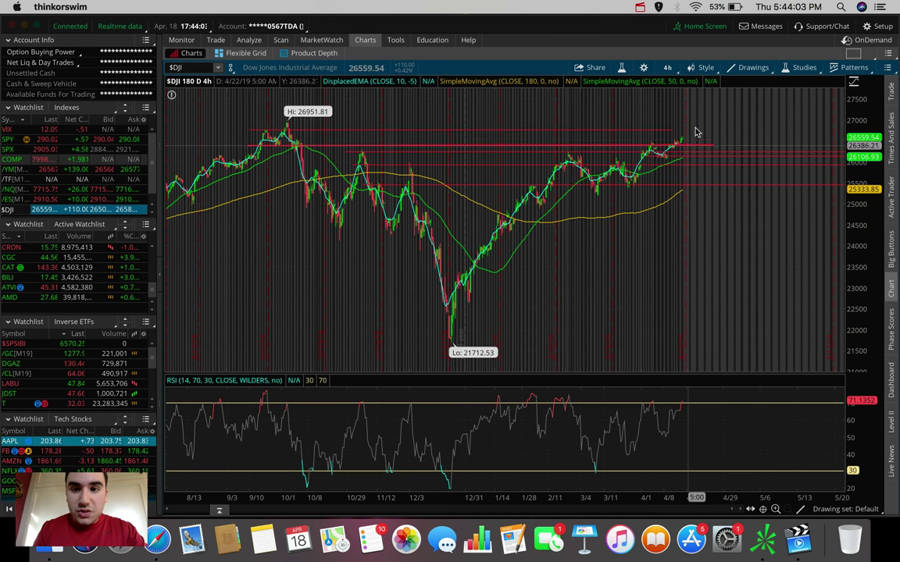
left_click(669, 67)
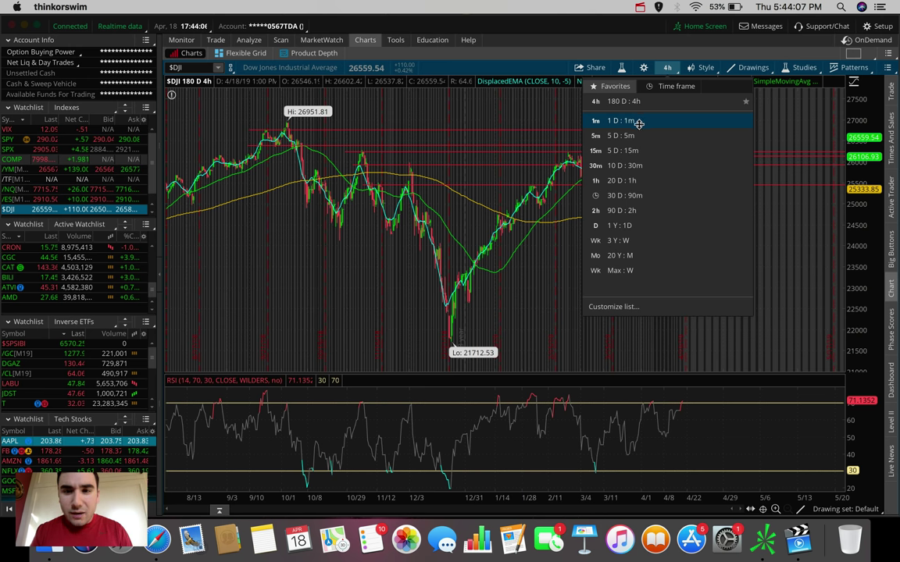
left_click(637, 135)
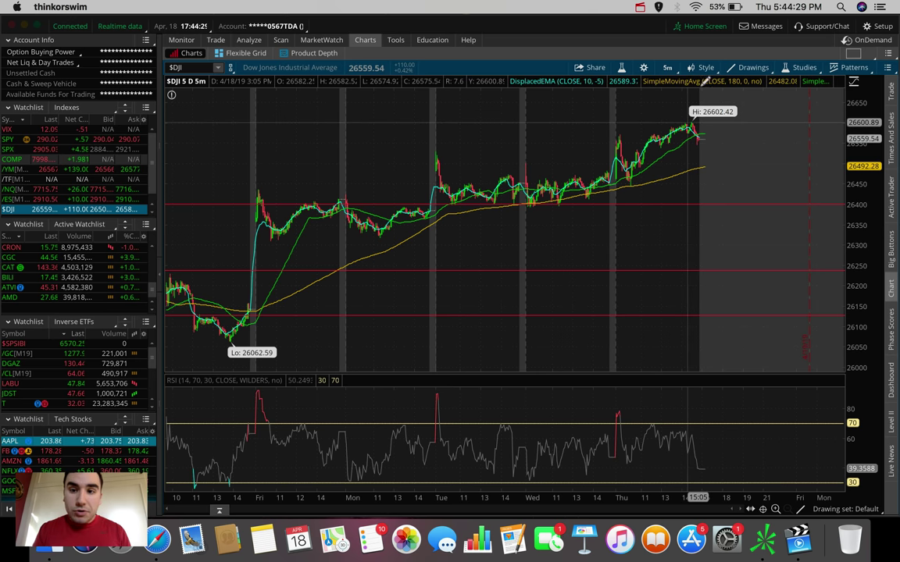
Put the Dow back on the 180 D : 4h chart and look it over
left_click(667, 68)
left_click(625, 211)
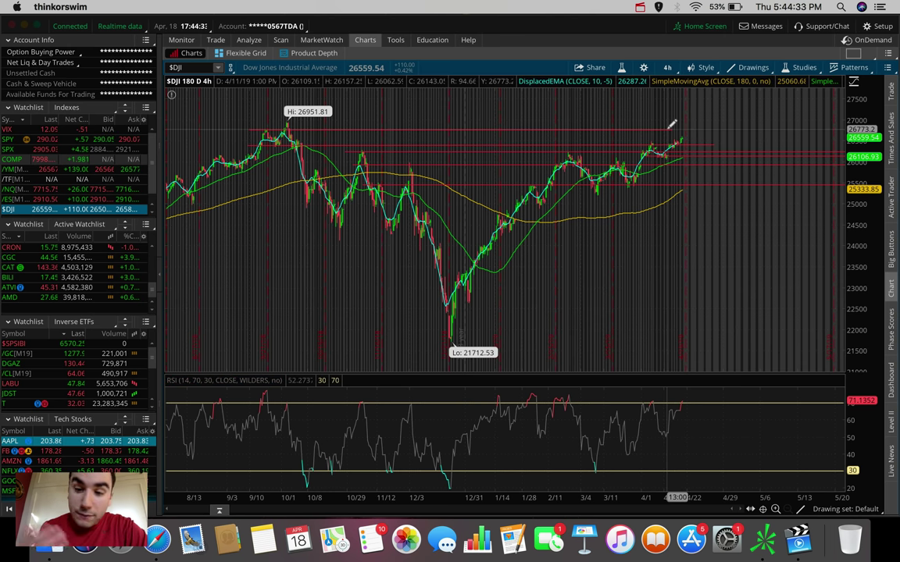
mouse_move(673, 124)
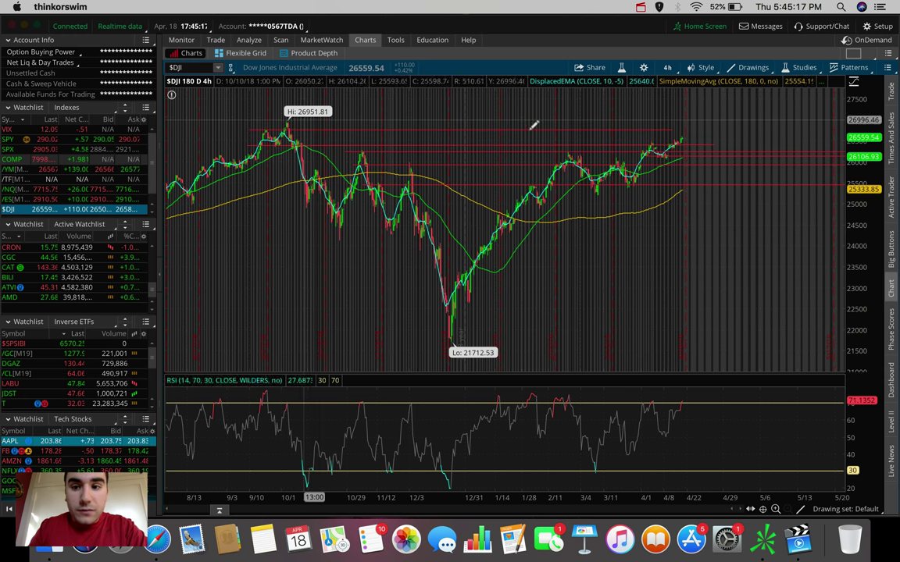
mouse_move(614, 141)
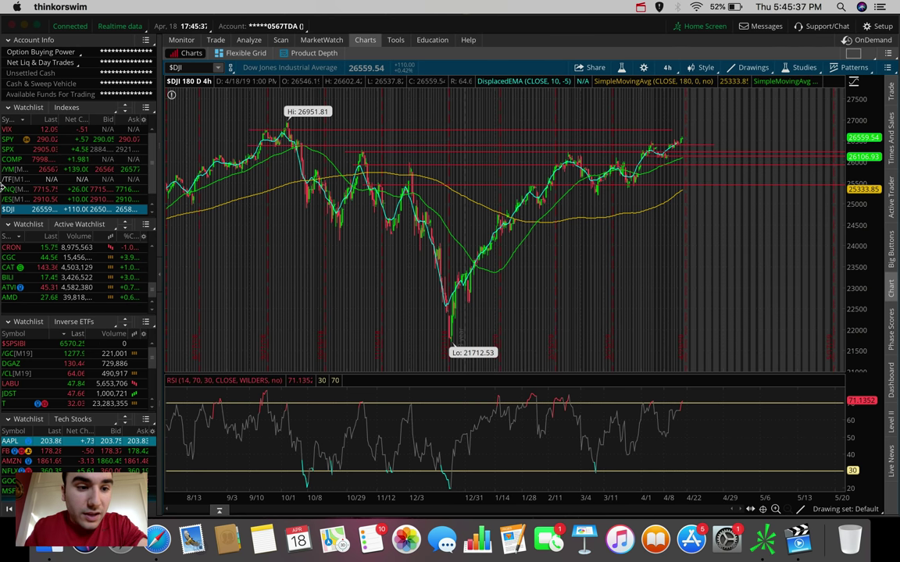
scroll(20, 168, "down", 1)
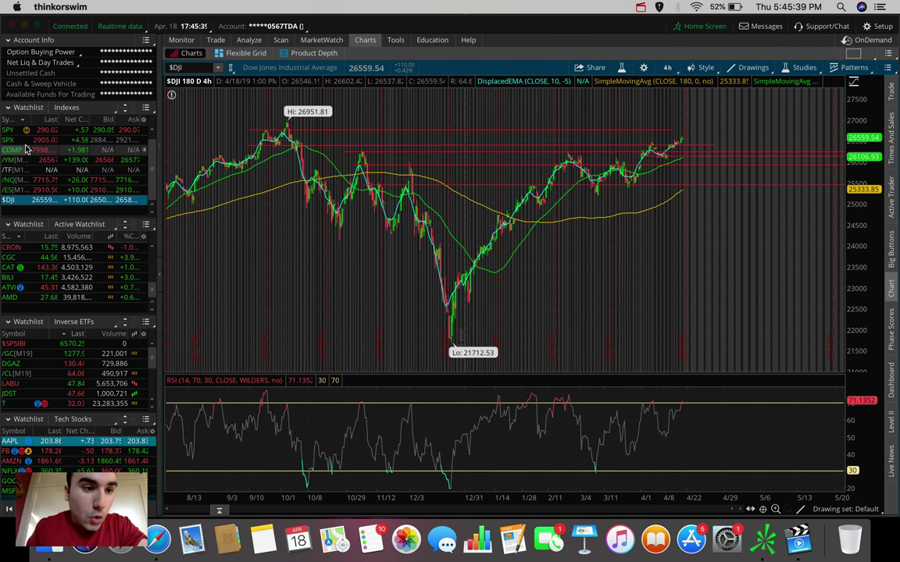
scroll(20, 168, "up", 1)
Load /NQ and zoom the time axis into late March through early May
left_click(14, 189)
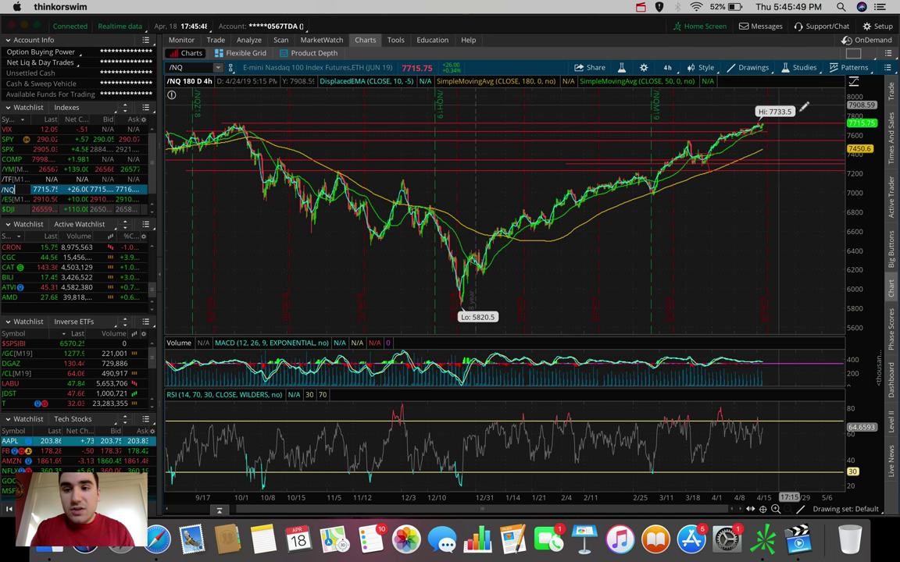
left_click_drag(789, 109, 703, 113)
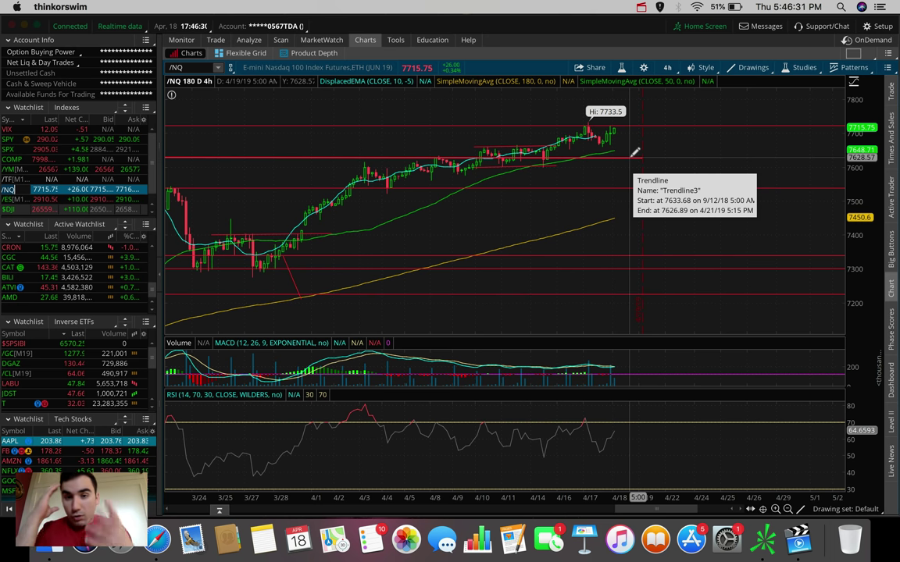
Reset the /NQ chart to its full 180 D : 4h range
left_click(668, 69)
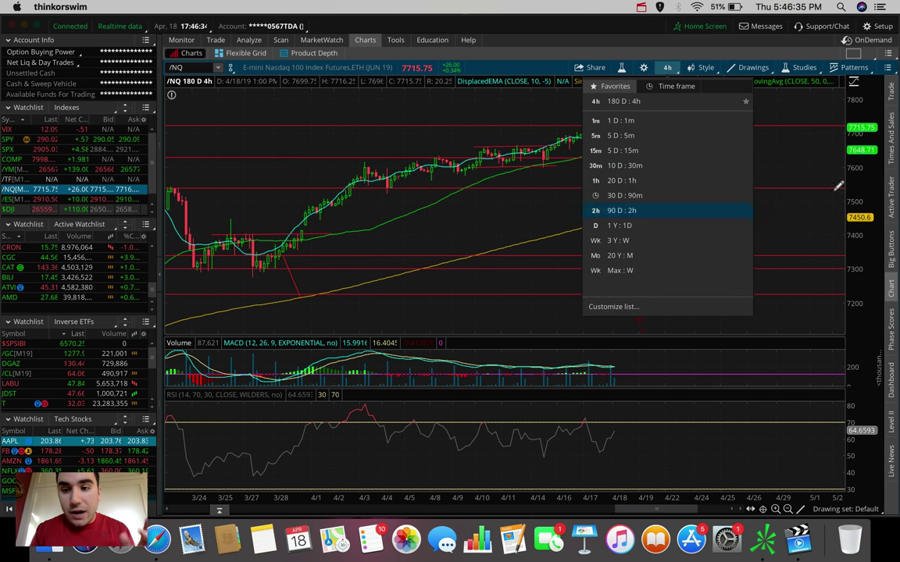
left_click(797, 167)
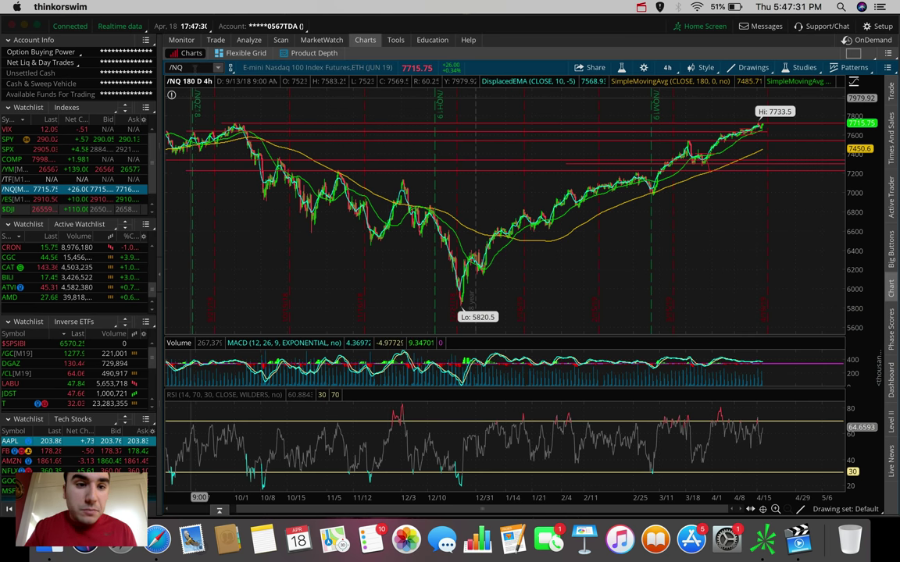
Load the AAPL chart
left_click(192, 68)
type("AAPL")
key("Return")
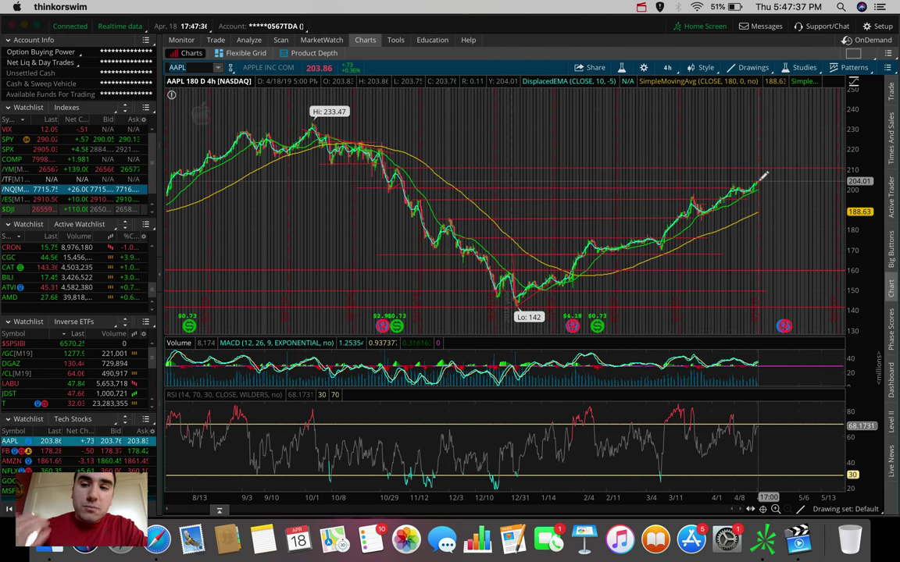
View AAPL briefly at 1 D : 1m, then return to 180 D : 4h
left_click(667, 67)
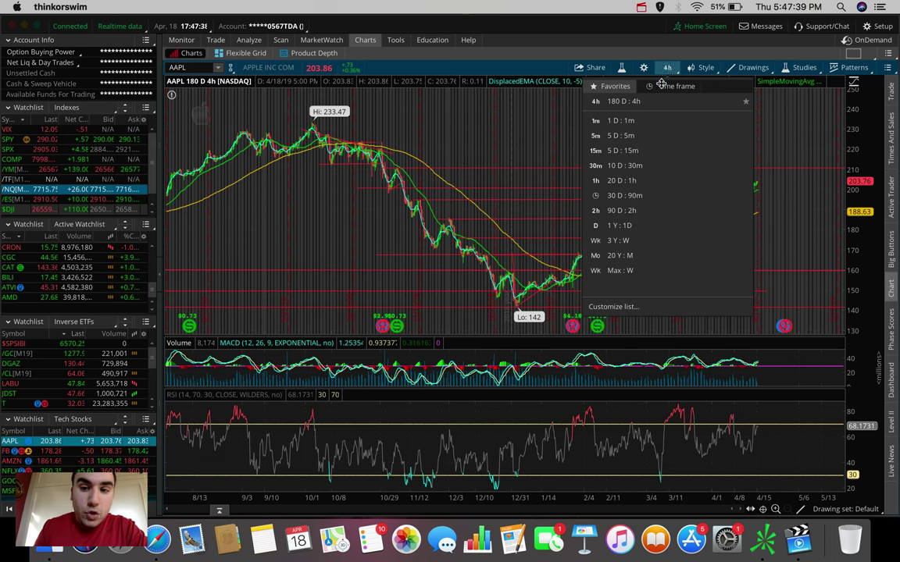
left_click(639, 121)
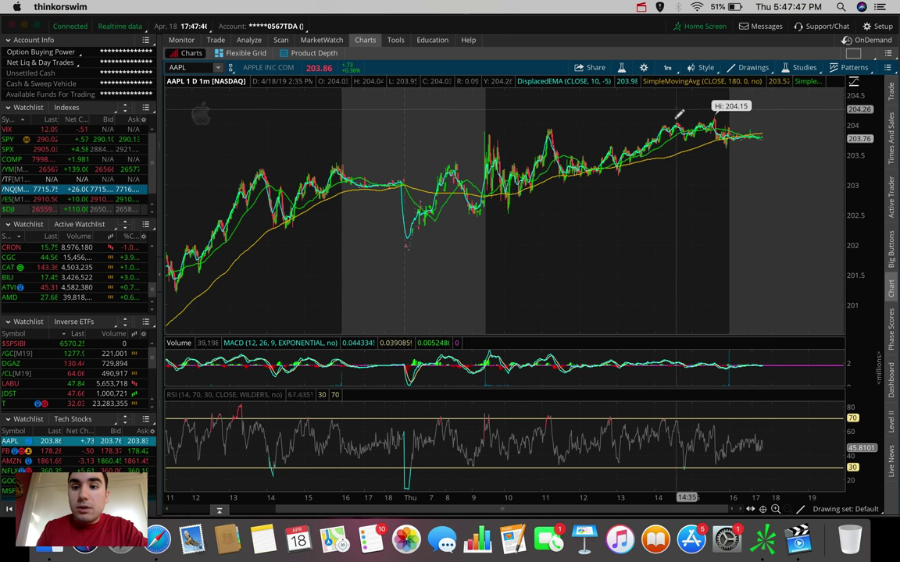
left_click(667, 67)
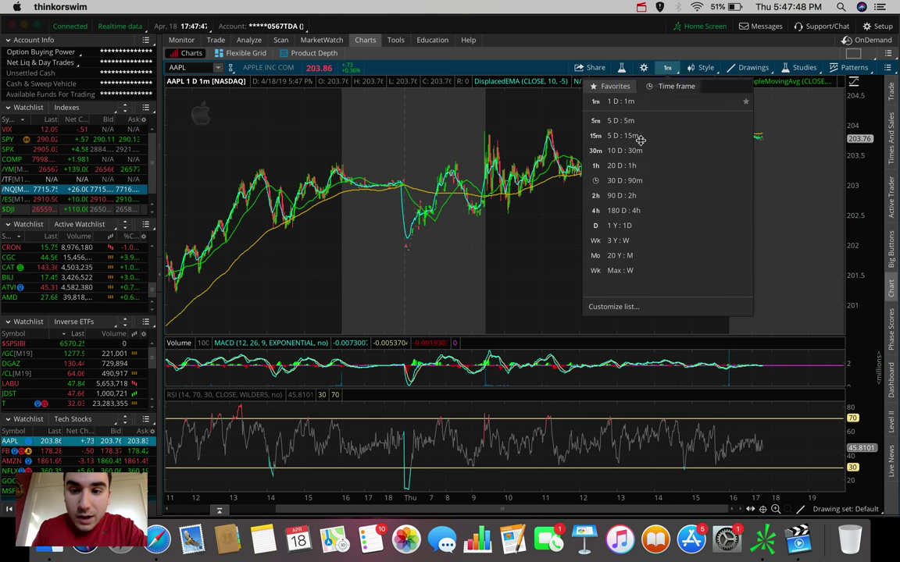
left_click(622, 208)
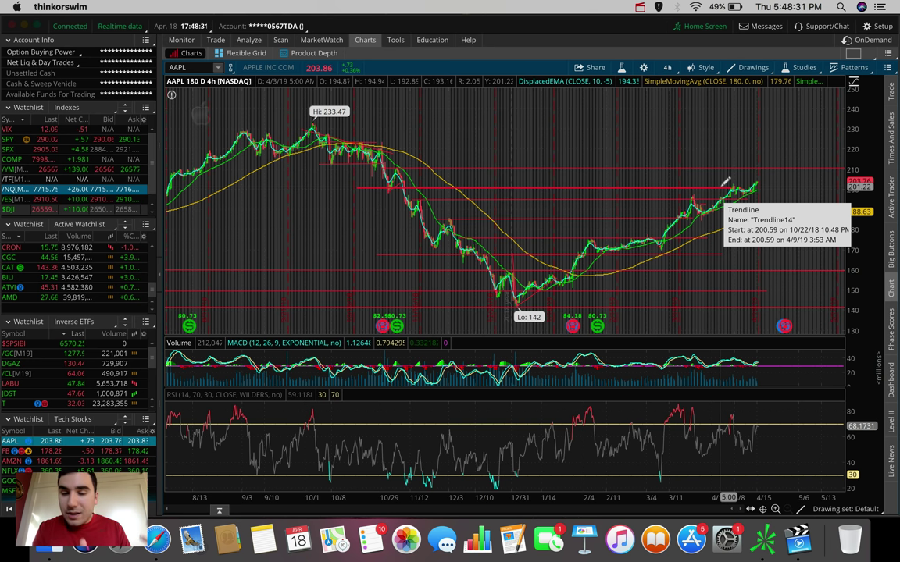
Switch AAPL to 20 D : 1h and measure the recent dip, then remove the measurement
left_click(667, 68)
left_click(629, 180)
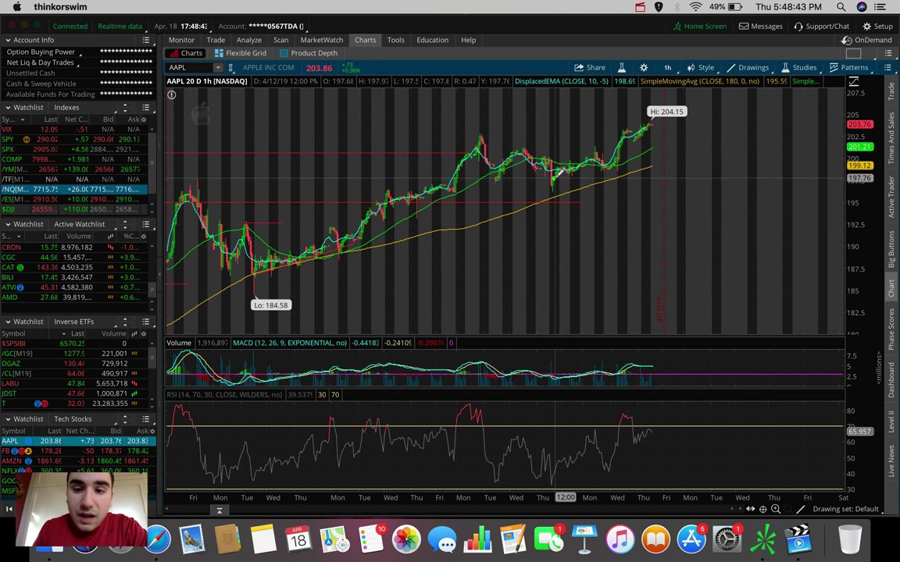
left_click_drag(554, 179, 551, 119)
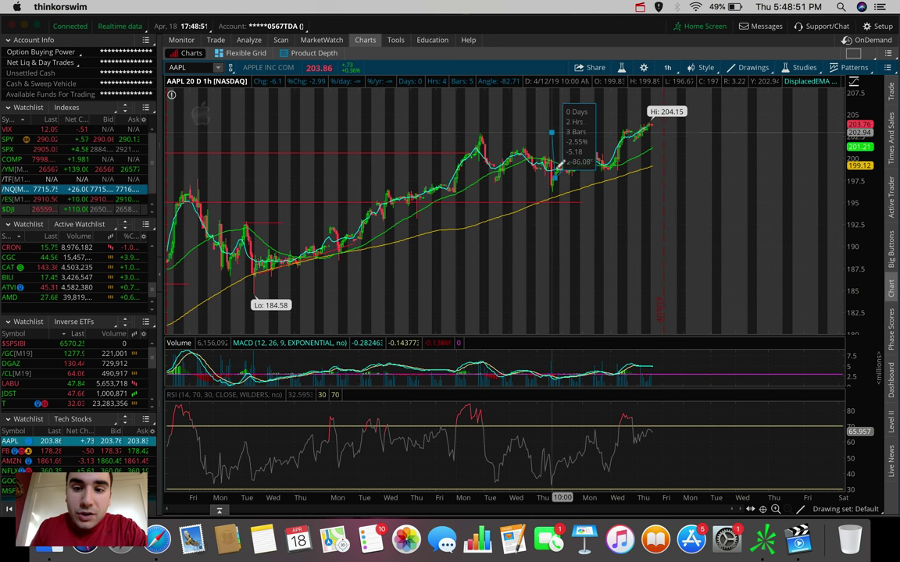
left_click_drag(549, 121, 559, 173)
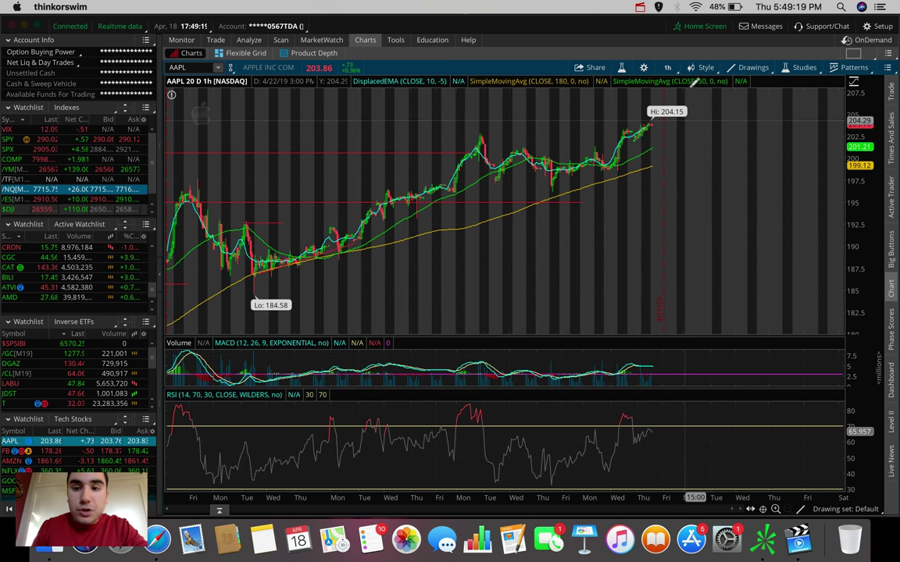
Return AAPL to 180 D : 4h and check the 4/30/19 earnings marker
left_click(667, 67)
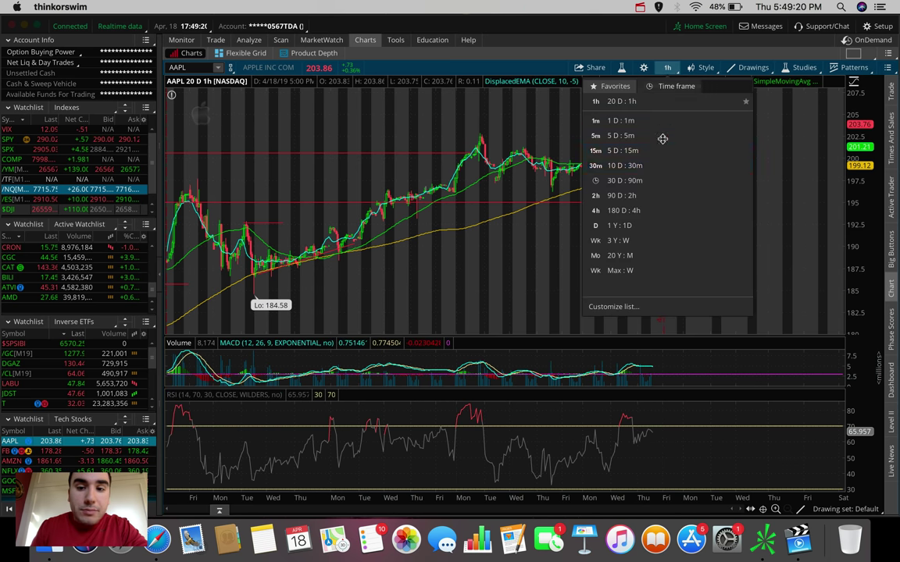
left_click(629, 210)
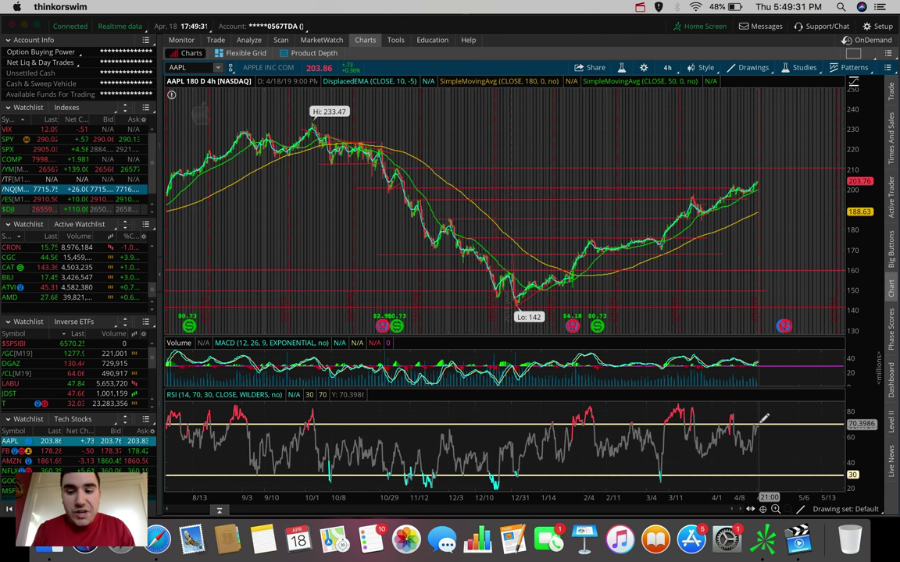
mouse_move(784, 323)
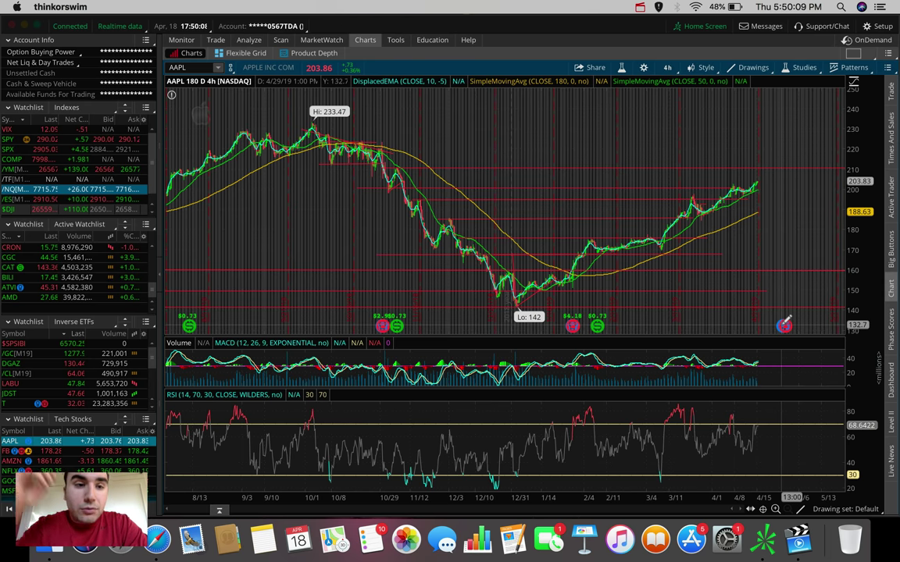
Load AMD and view it on 20 D : 1h bars with its price levels
left_click(188, 67)
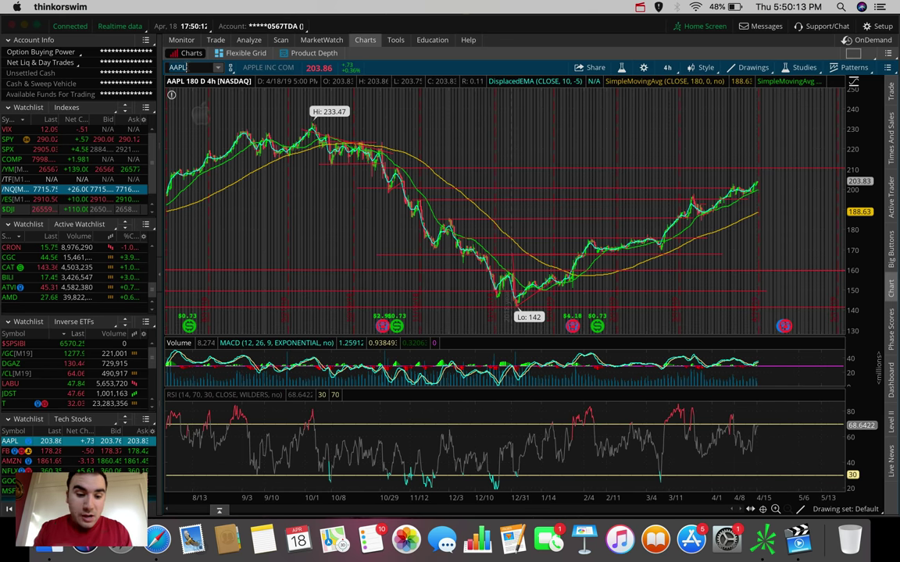
type("AMD")
key("Return")
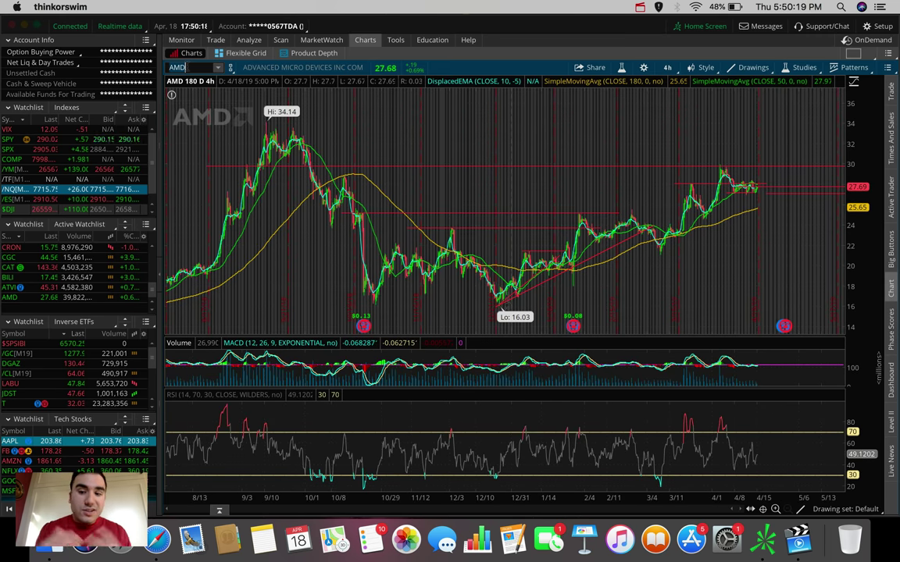
left_click(667, 67)
left_click(621, 182)
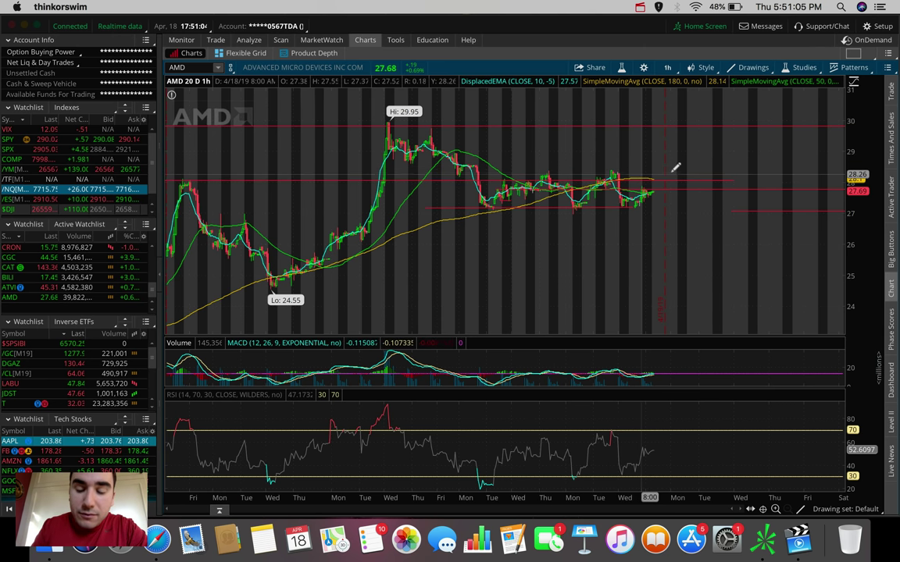
mouse_move(563, 175)
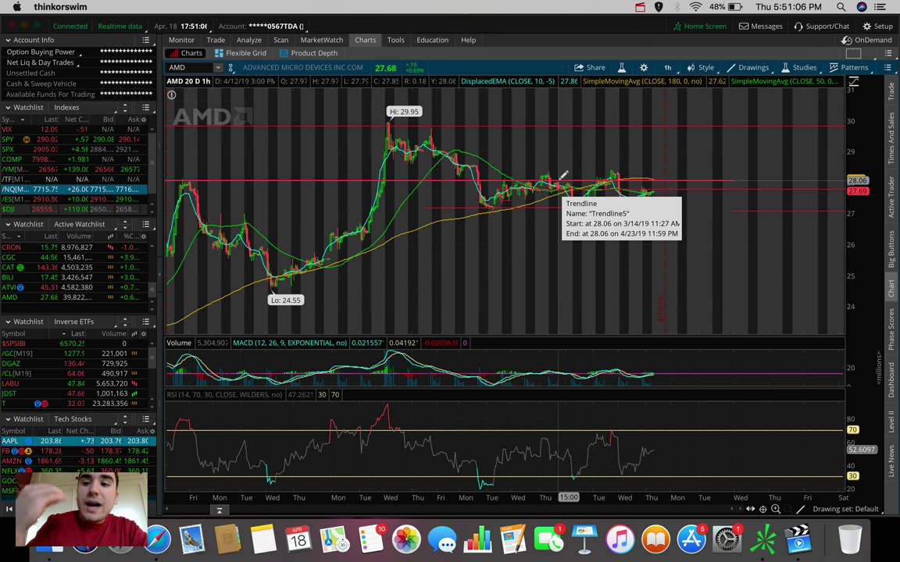
Switch AMD to a 1 D : 1m chart and raise the red price line to 27.8
left_click(671, 69)
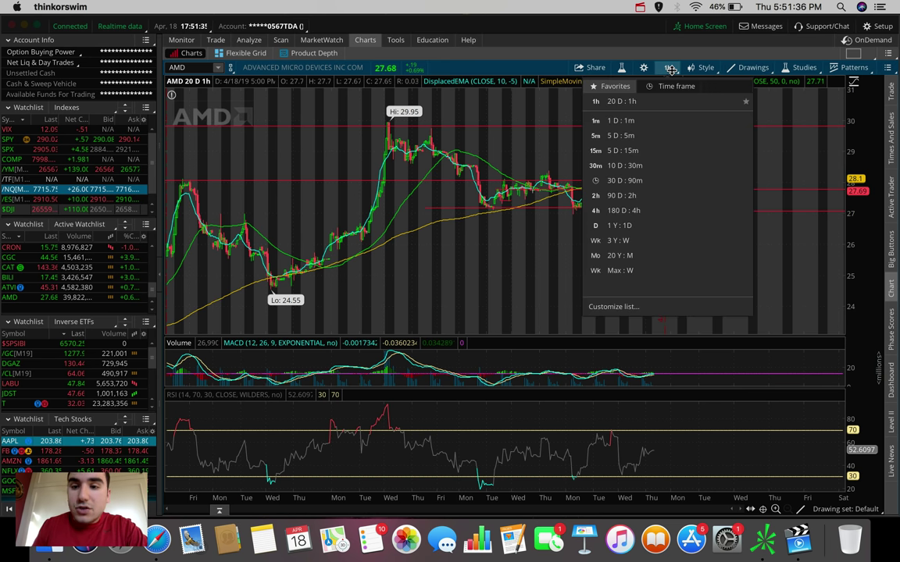
left_click(639, 119)
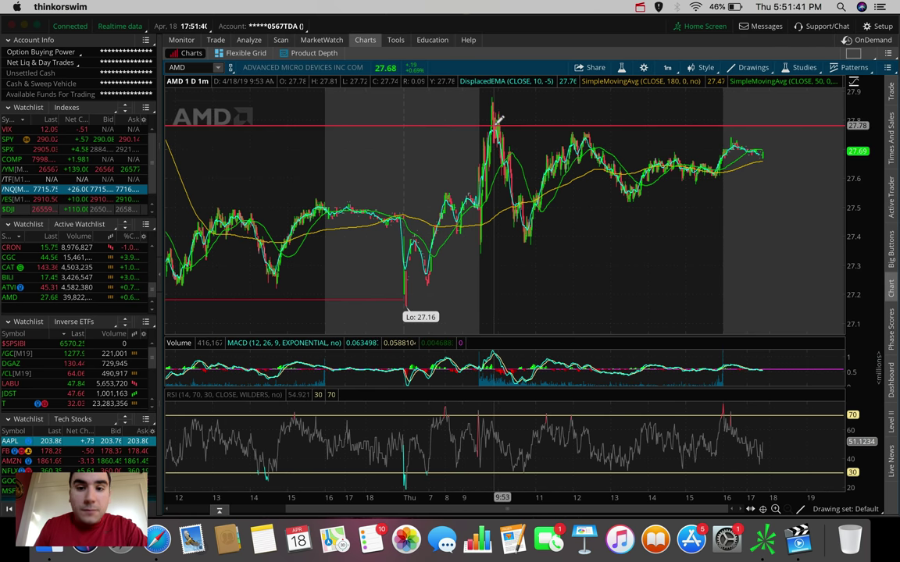
left_click_drag(498, 117, 498, 119)
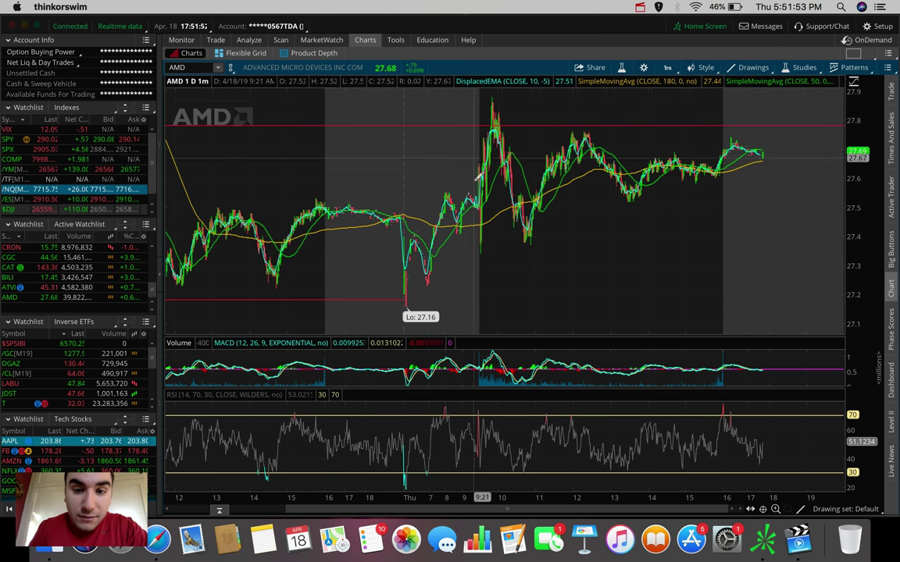
left_click(667, 67)
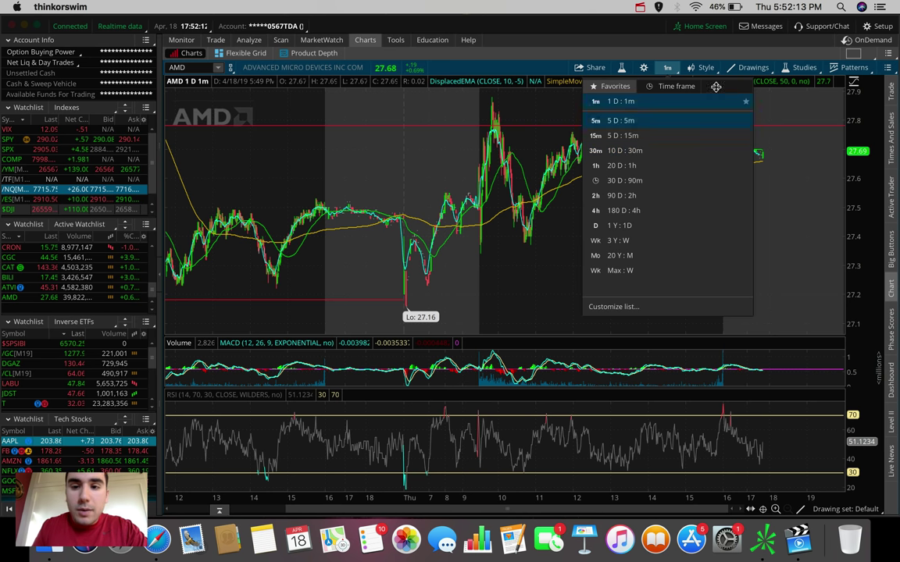
Return AMD to 180 D : 4h bars and read the earnings date from its marker
left_click(667, 67)
left_click(667, 67)
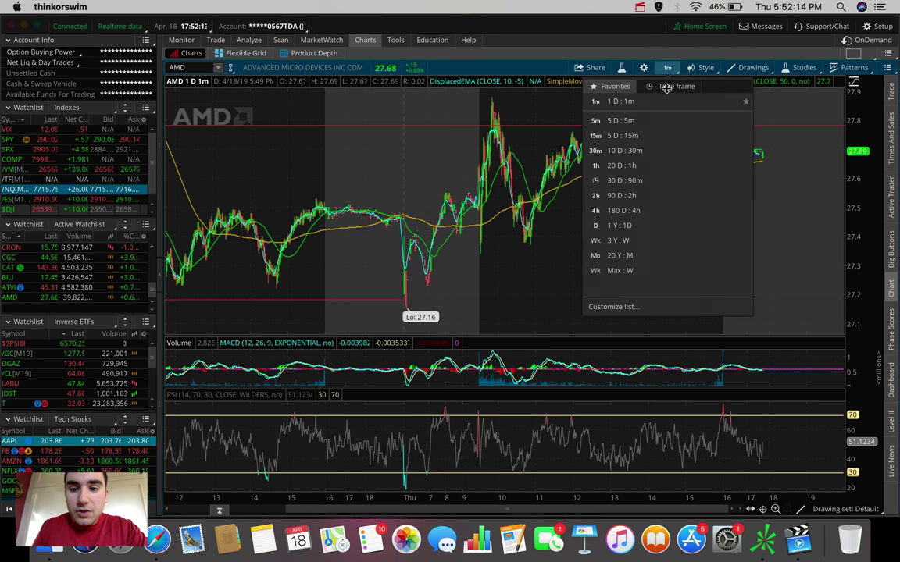
left_click(627, 209)
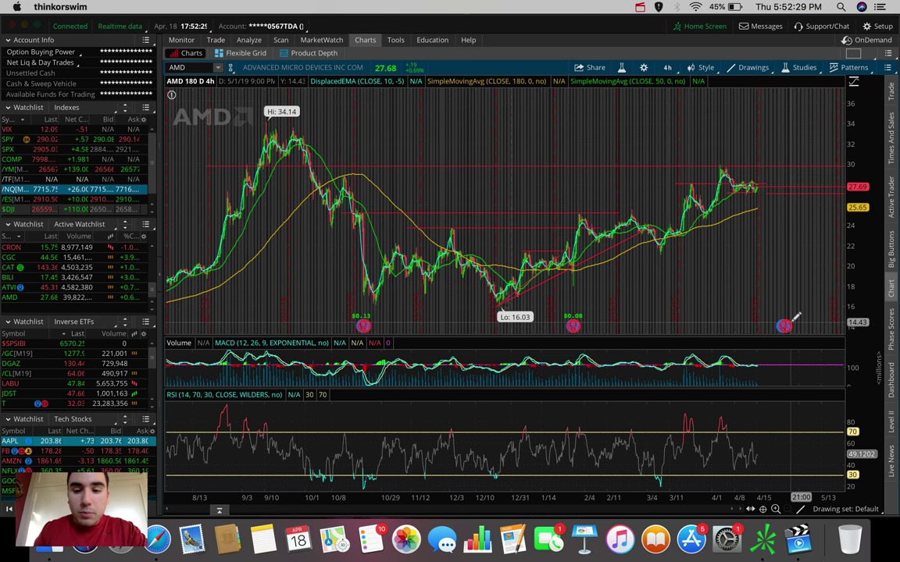
mouse_move(784, 325)
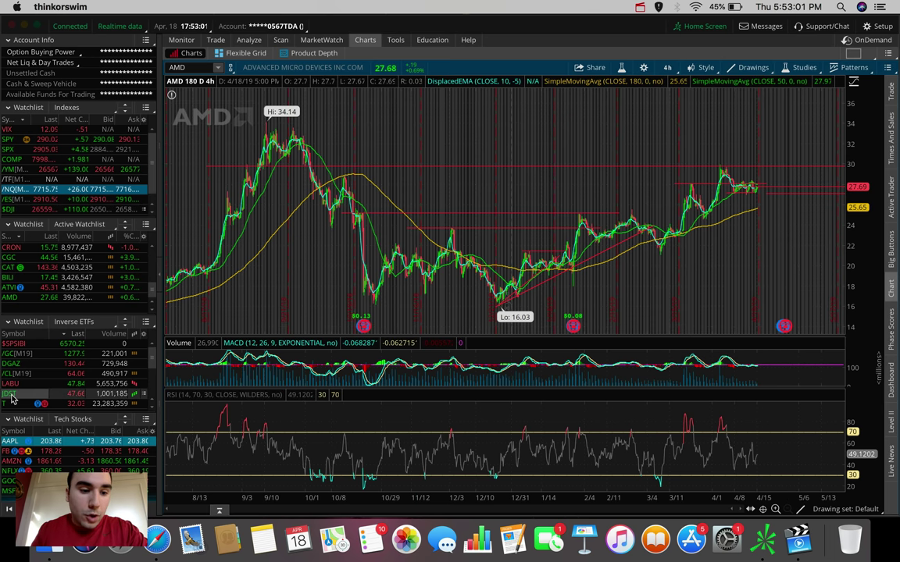
Load AAPL from the Tech Stocks watchlist and check its earnings date marker
left_click(9, 442)
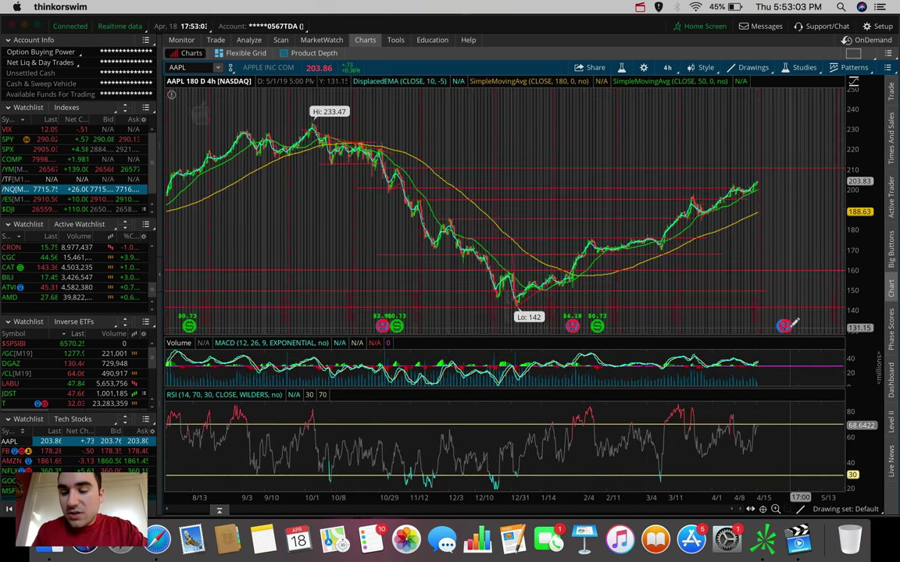
mouse_move(785, 322)
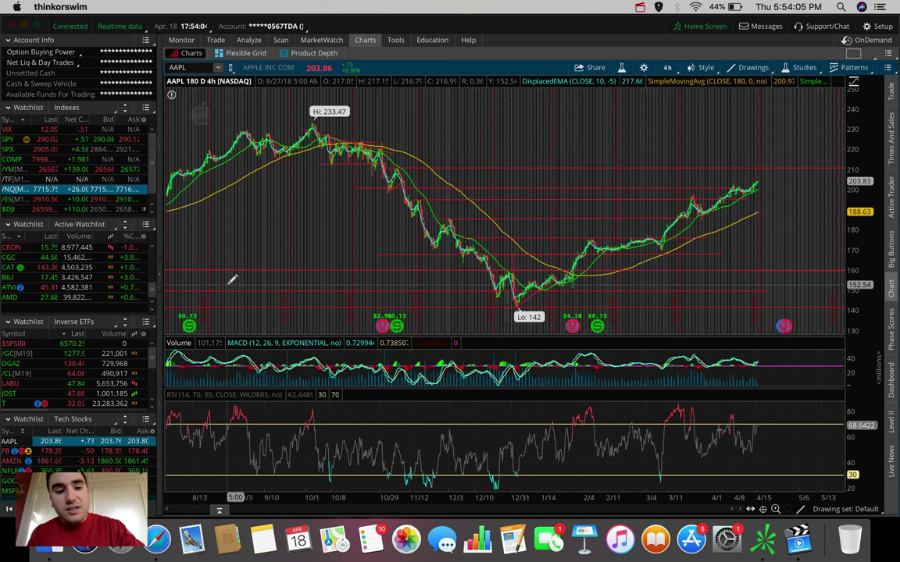
scroll(35, 375, "down", 5)
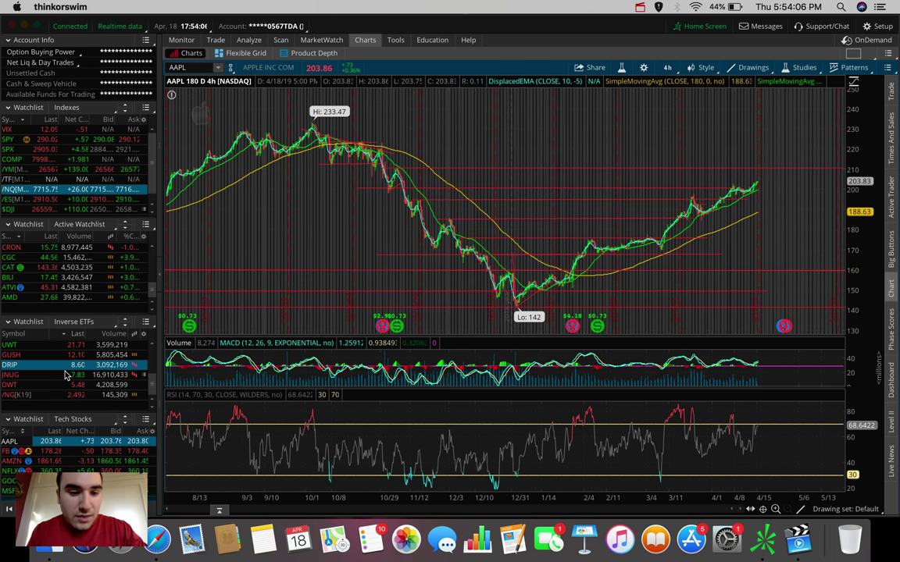
Load /NG natural gas futures and zoom into roughly February through late April
left_click(11, 396)
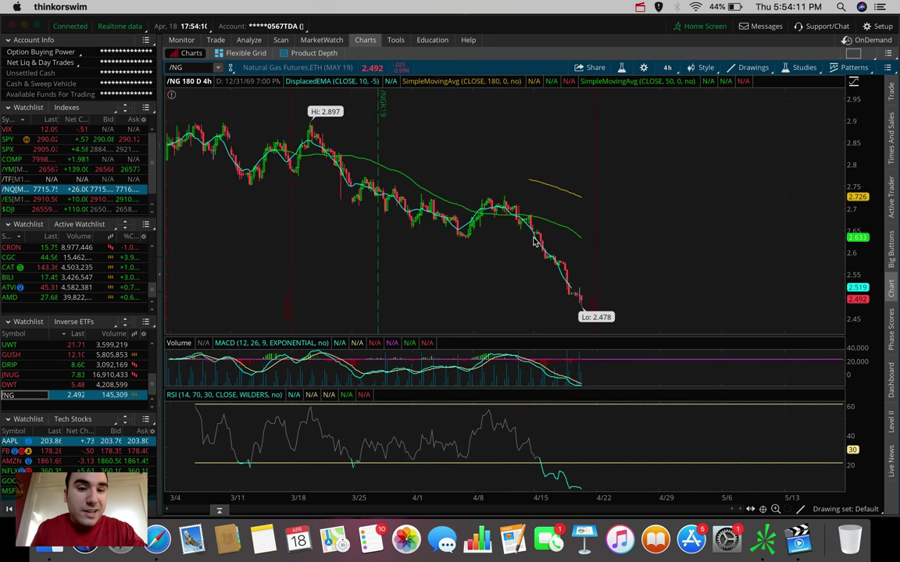
scroll(574, 226, "up", 5)
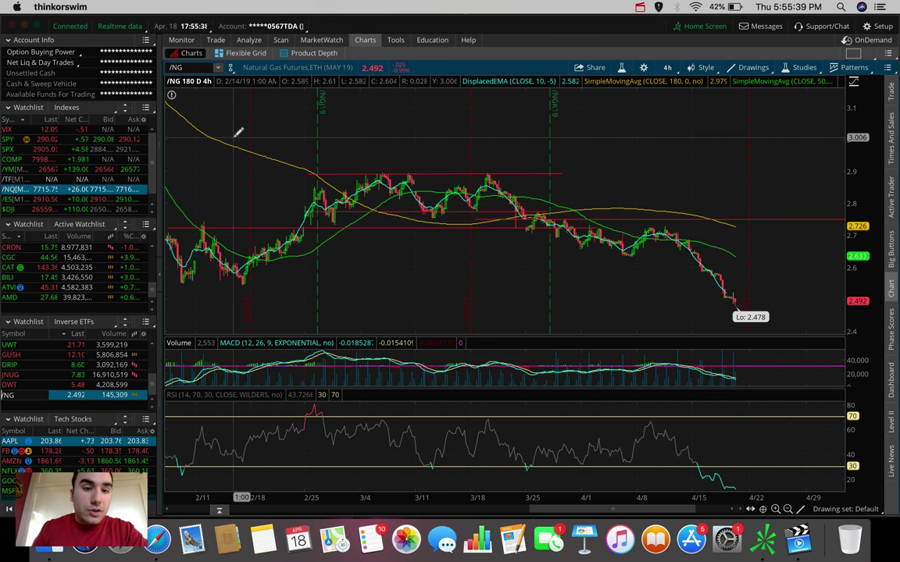
Reset /NG to its full 180 D : 4h range, then load JNUG
mouse_move(378, 39)
left_click(671, 68)
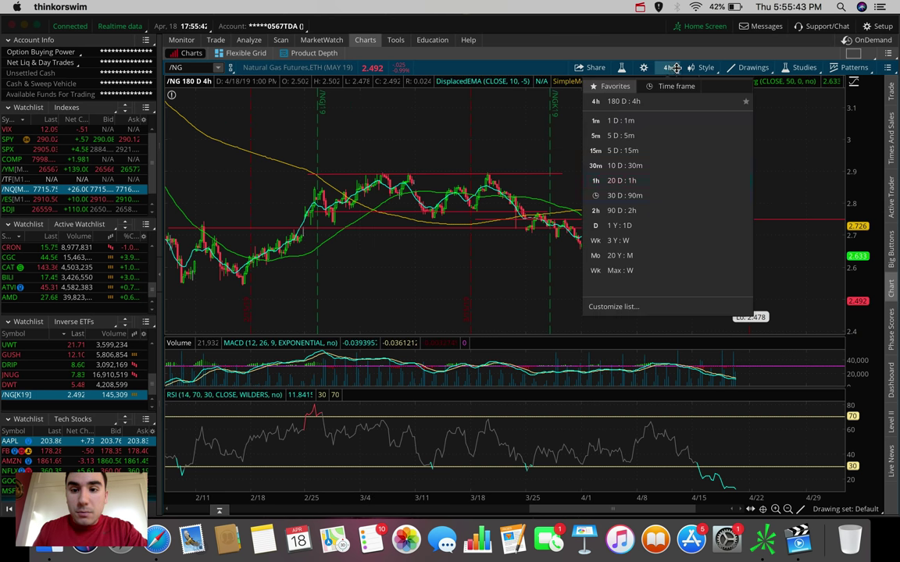
left_click(623, 102)
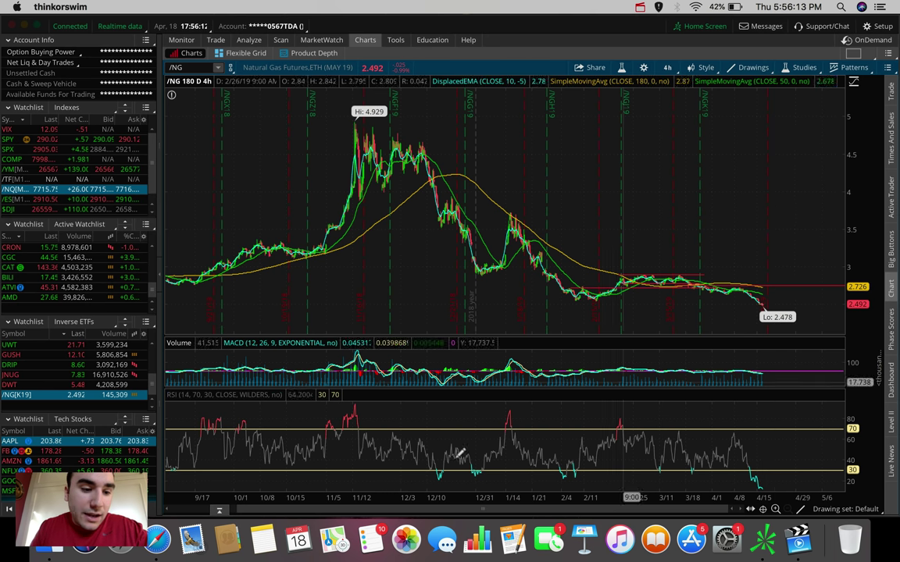
left_click(33, 375)
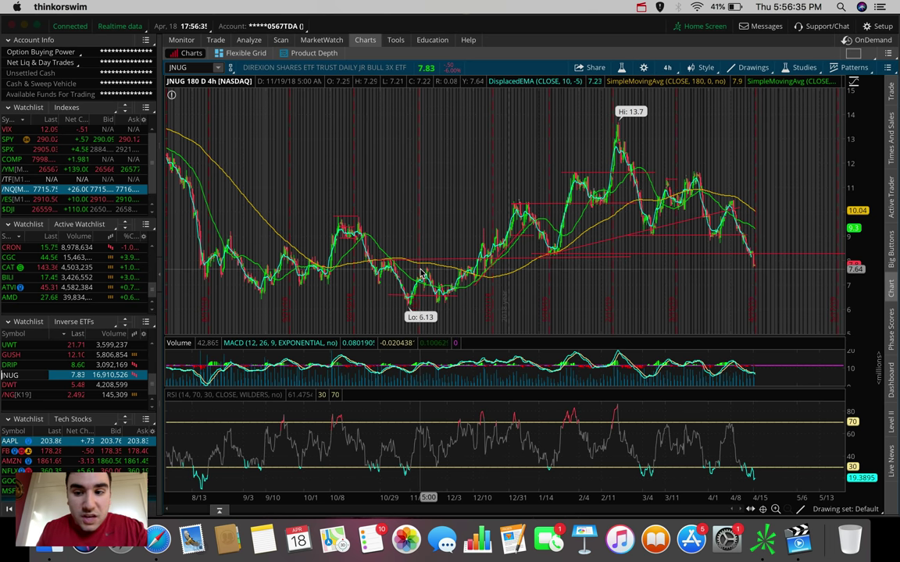
scroll(74, 284, "up", 10)
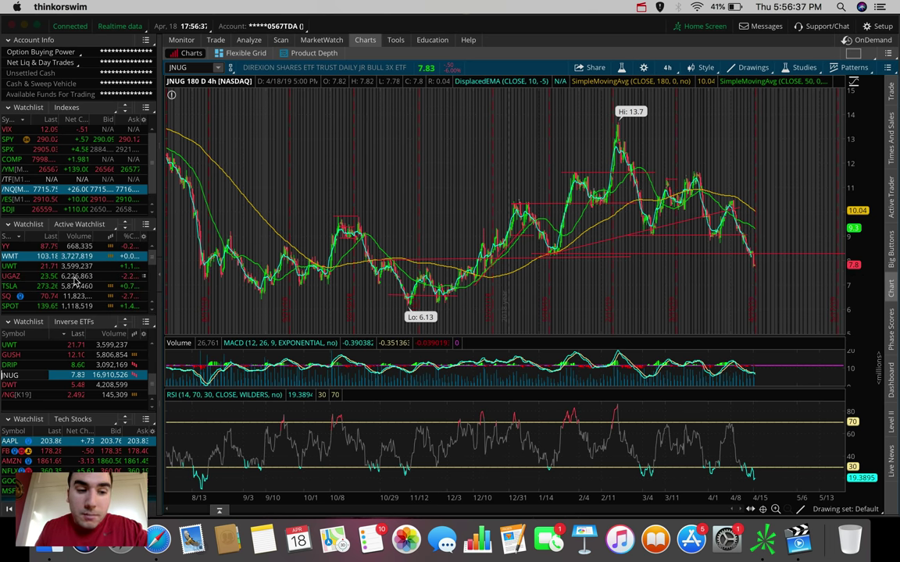
scroll(23, 394, "down", 5)
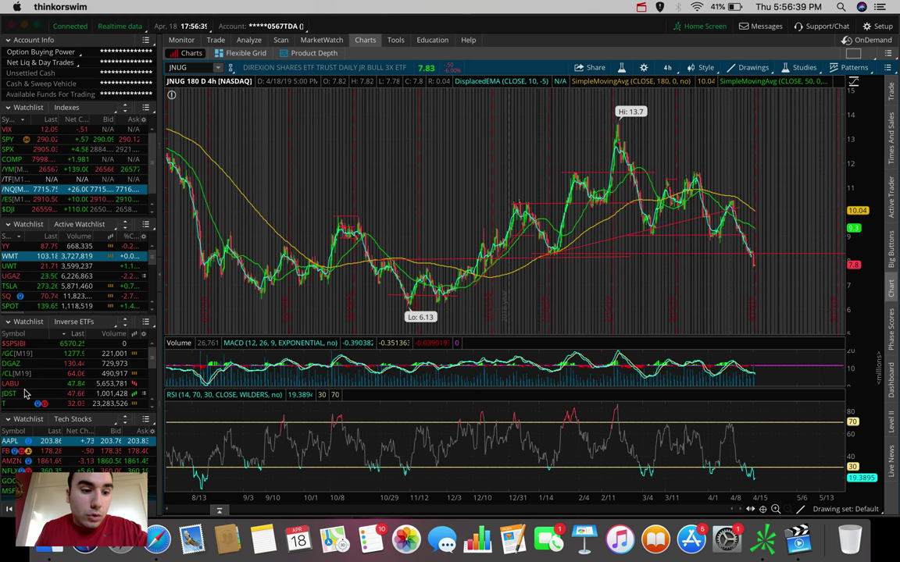
Load /GC gold futures on the 180-day 4-hour chart and scroll the Active Watchlist
left_click(17, 354)
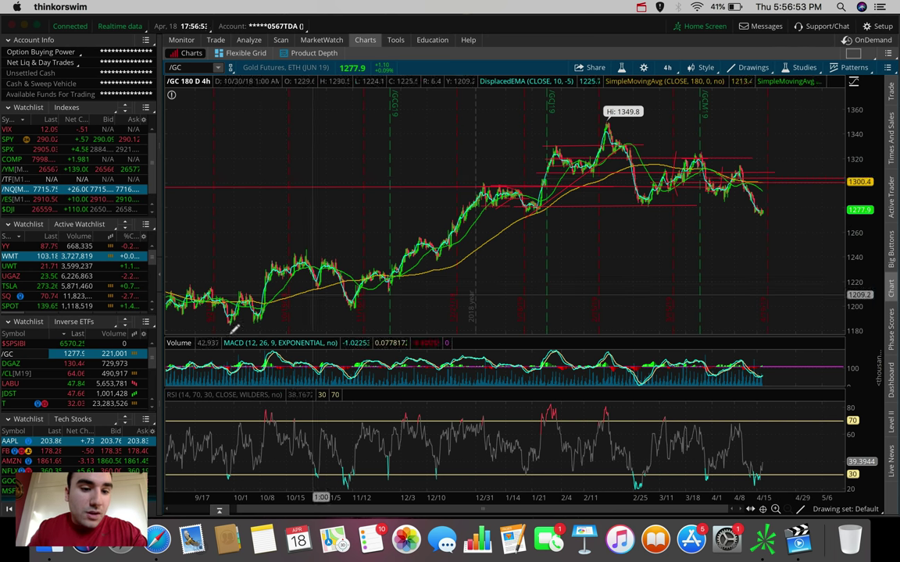
scroll(12, 293, "down", 2)
scroll(13, 282, "down", 10)
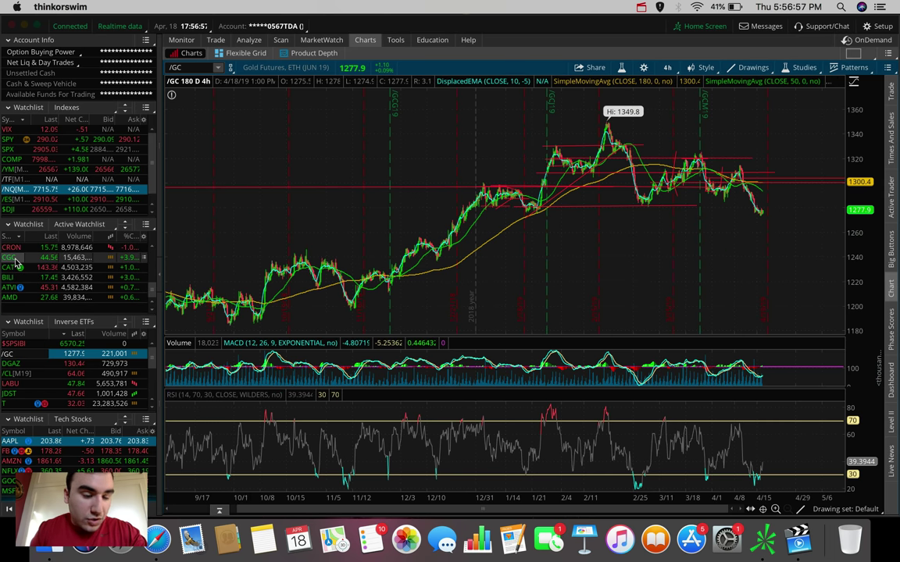